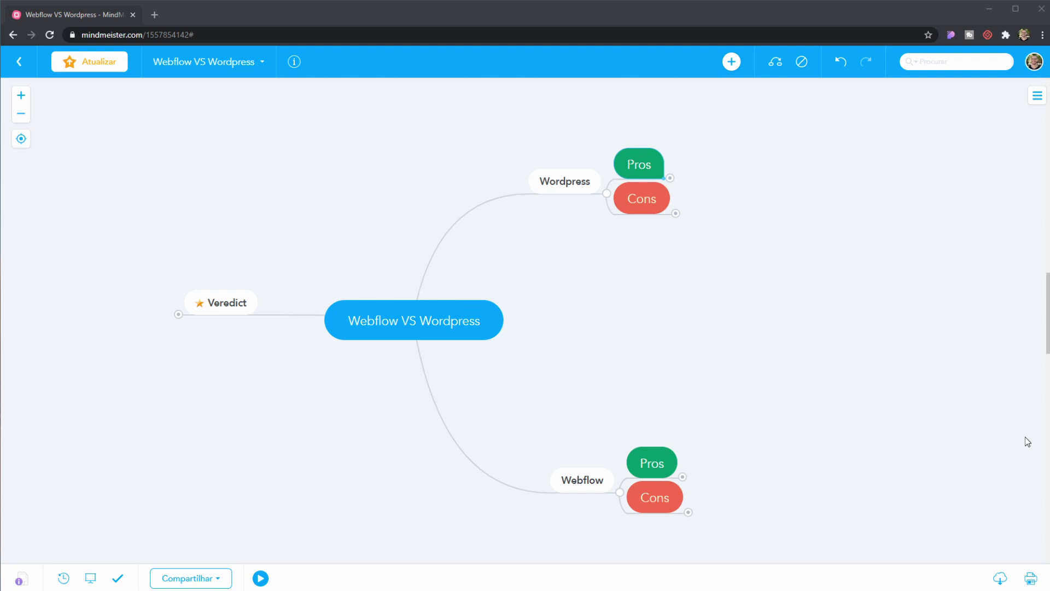
Pan to the Wordpress branch and unfold its Pros: Freedom, SEO tools, Plugins, The Community, Hosting
drag(855, 366, 790, 433)
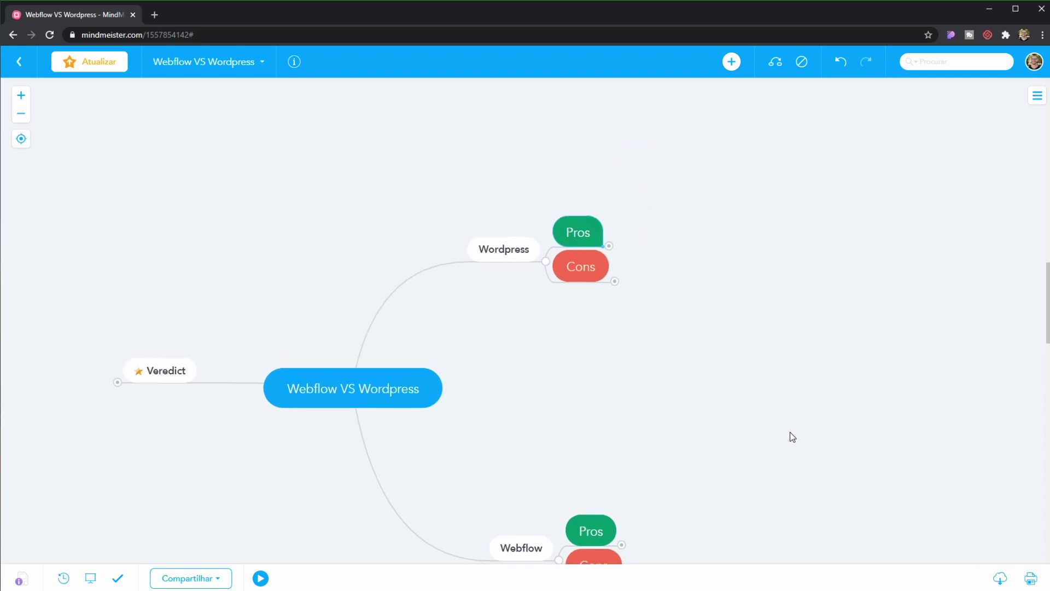
click(608, 246)
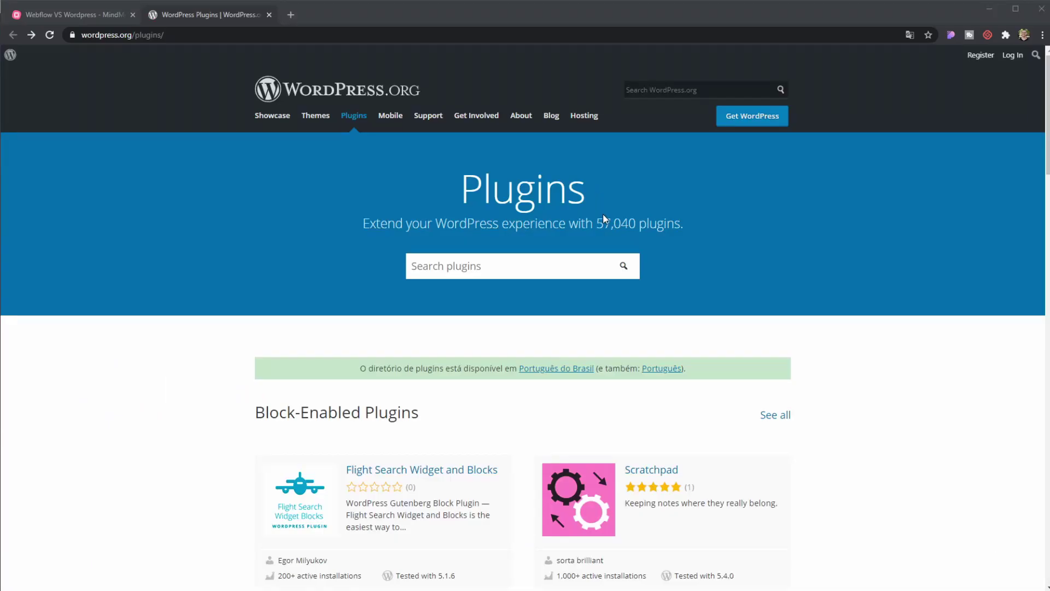
drag(596, 225, 681, 231)
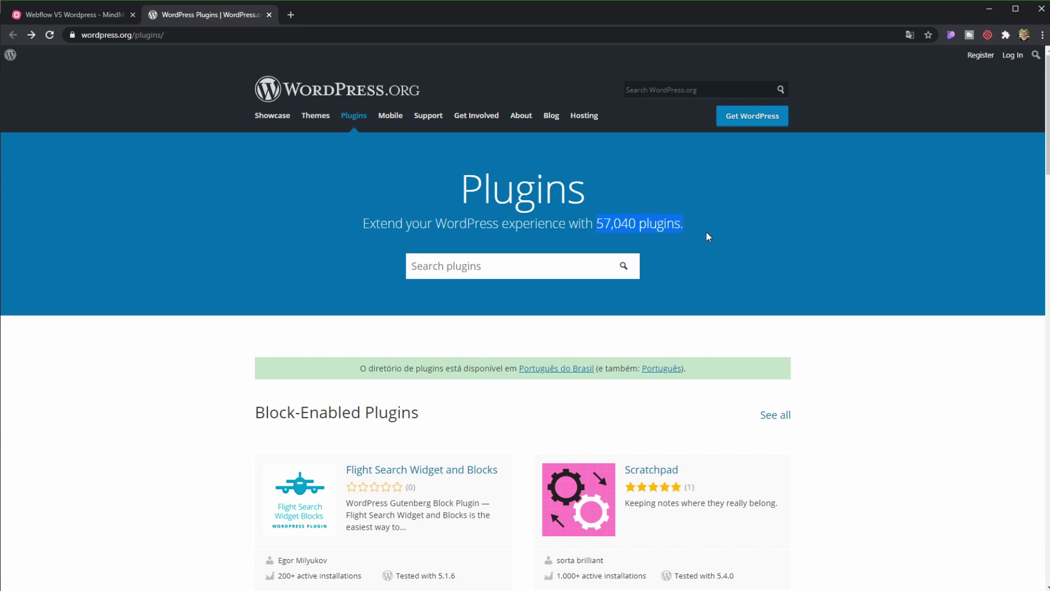
key(ctrl+w)
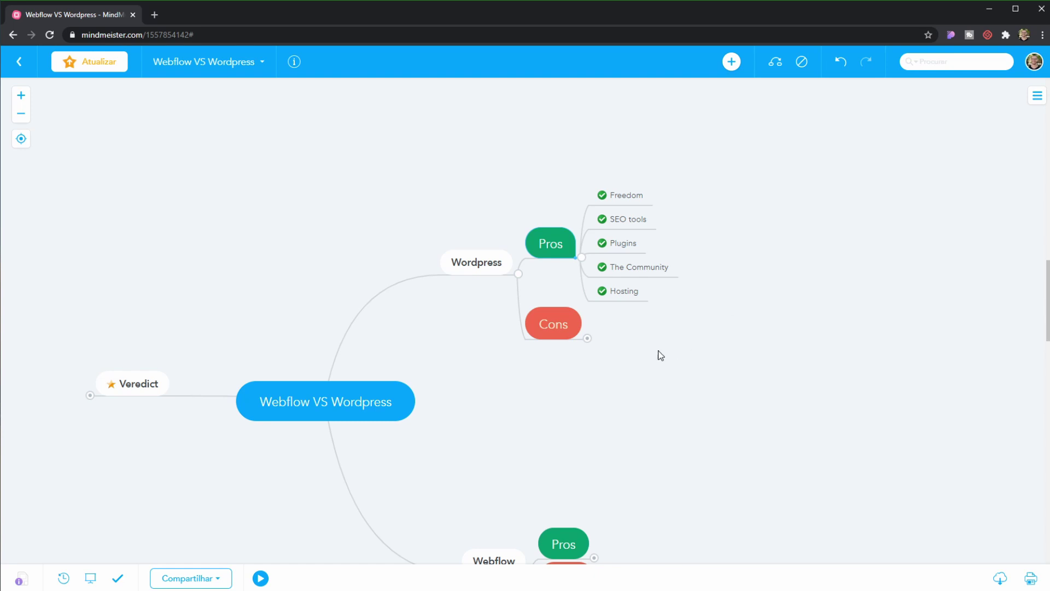
Unfold Wordpress Cons to list its five warning-marked drawbacks, Not user friendly through High Maintenance
click(587, 338)
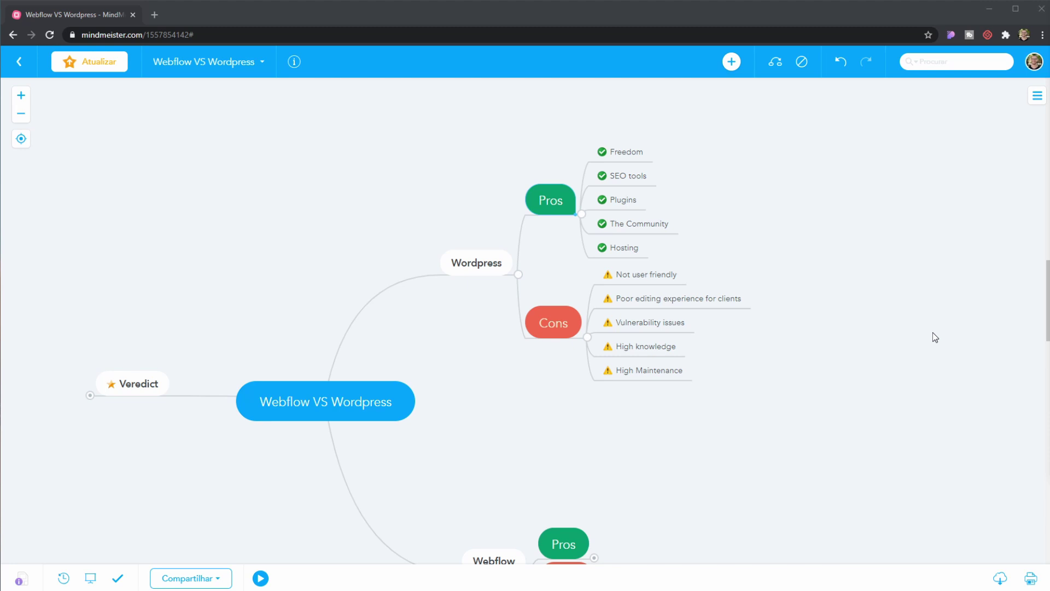
Unfold the ten Webflow Pros and move Great editing experience up beneath Designer Friendly
scroll(851, 329, down, 1)
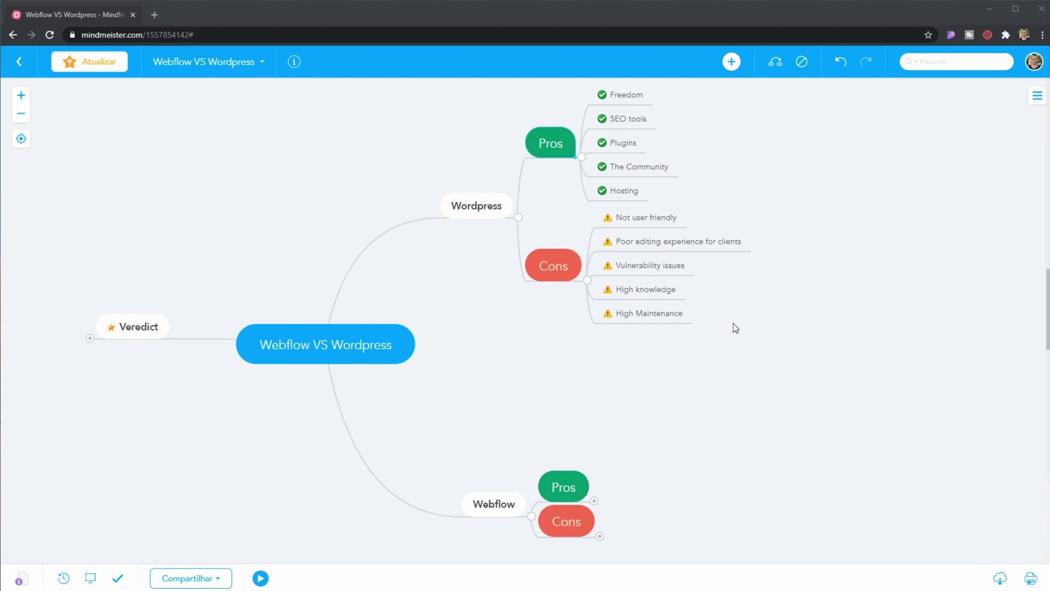
scroll(732, 328, down, 4)
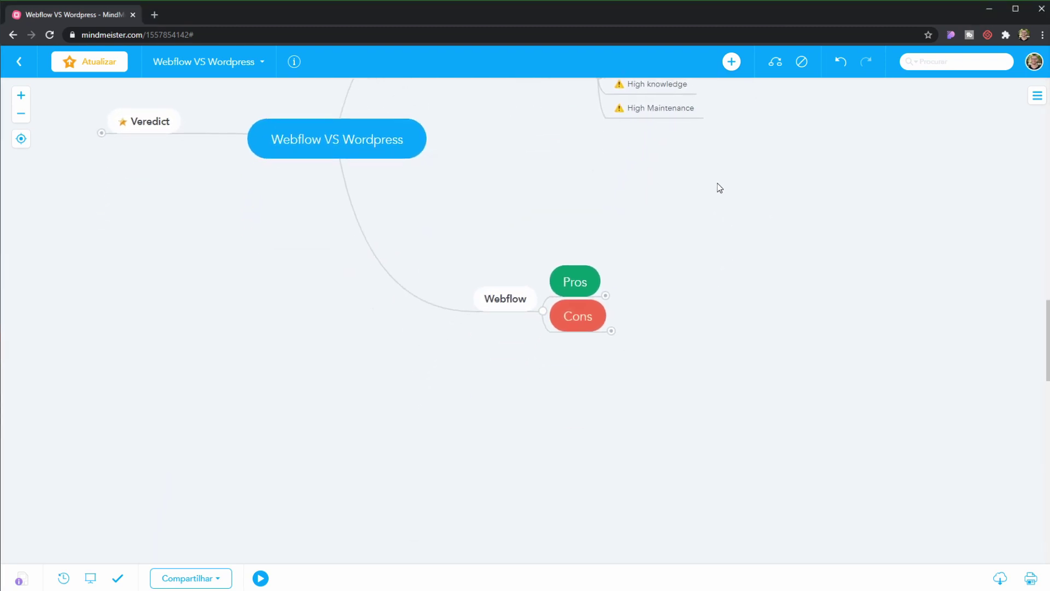
scroll(683, 263, up, 1)
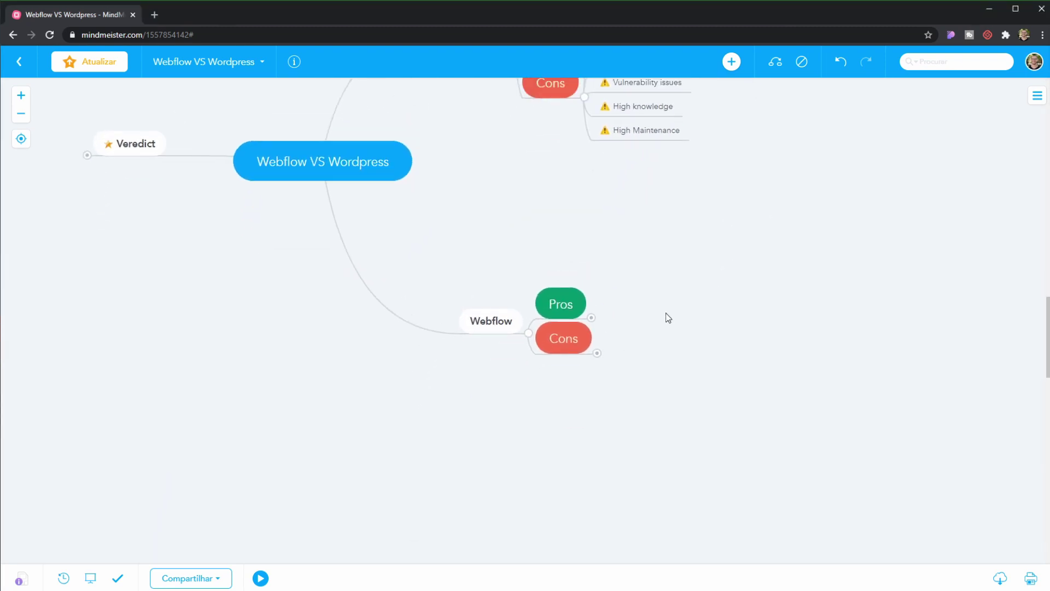
click(591, 319)
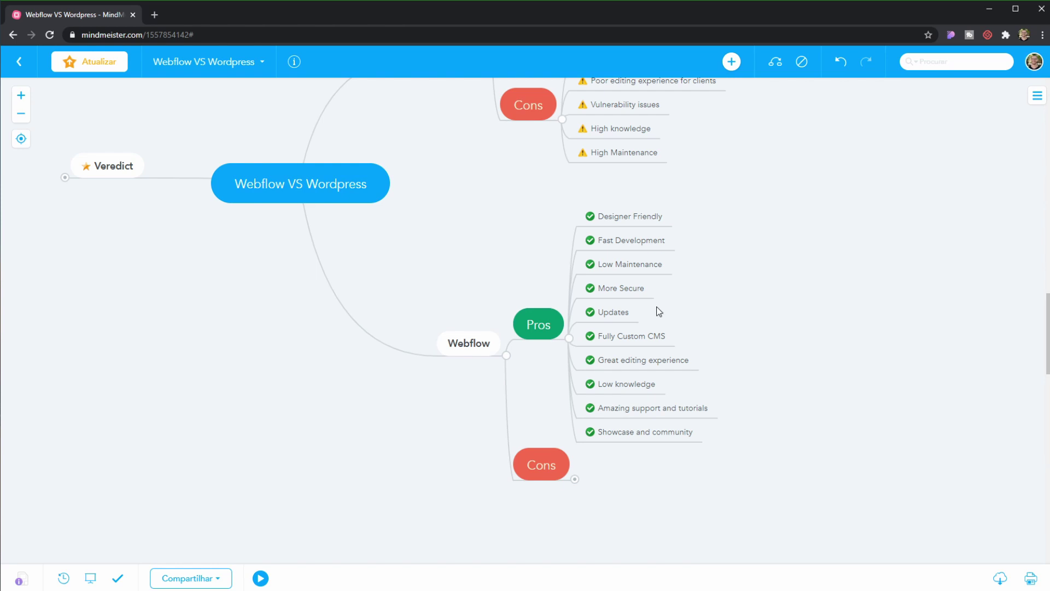
drag(629, 360, 625, 235)
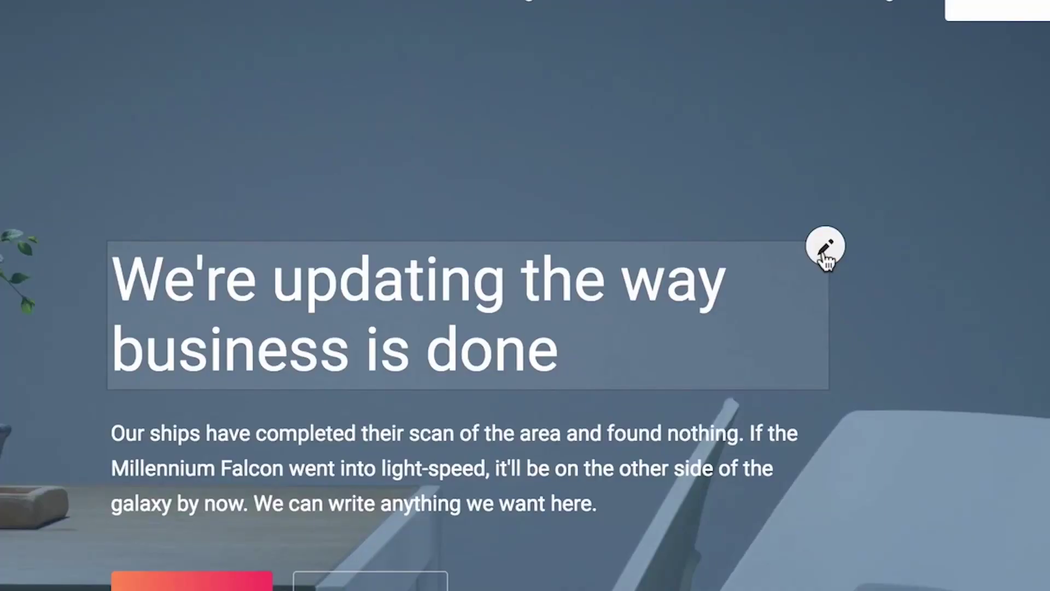
Change the word 'updating' in the hero heading to 'changing'
click(824, 253)
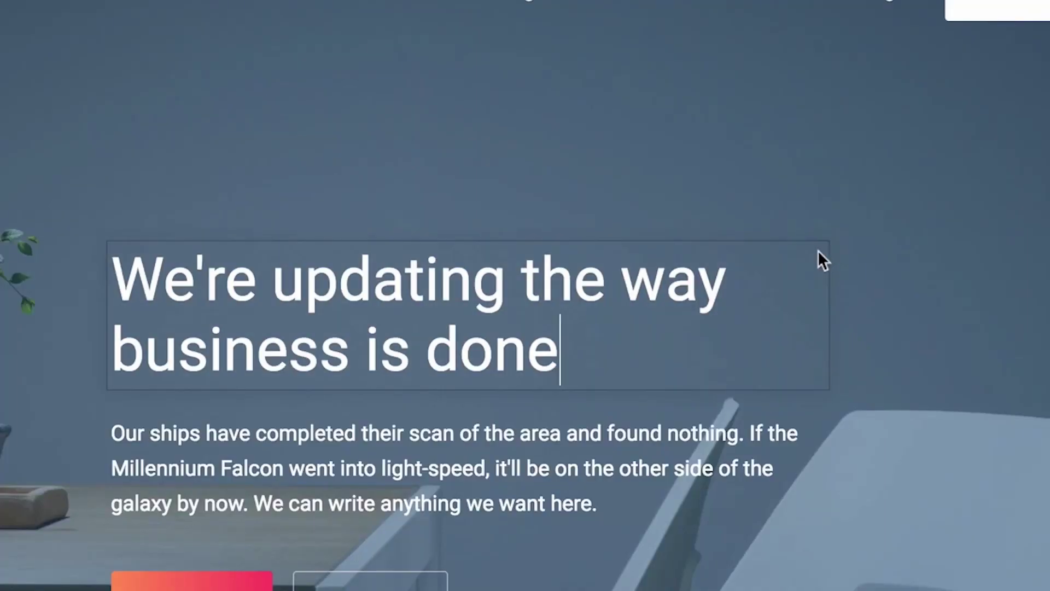
double_click(436, 272)
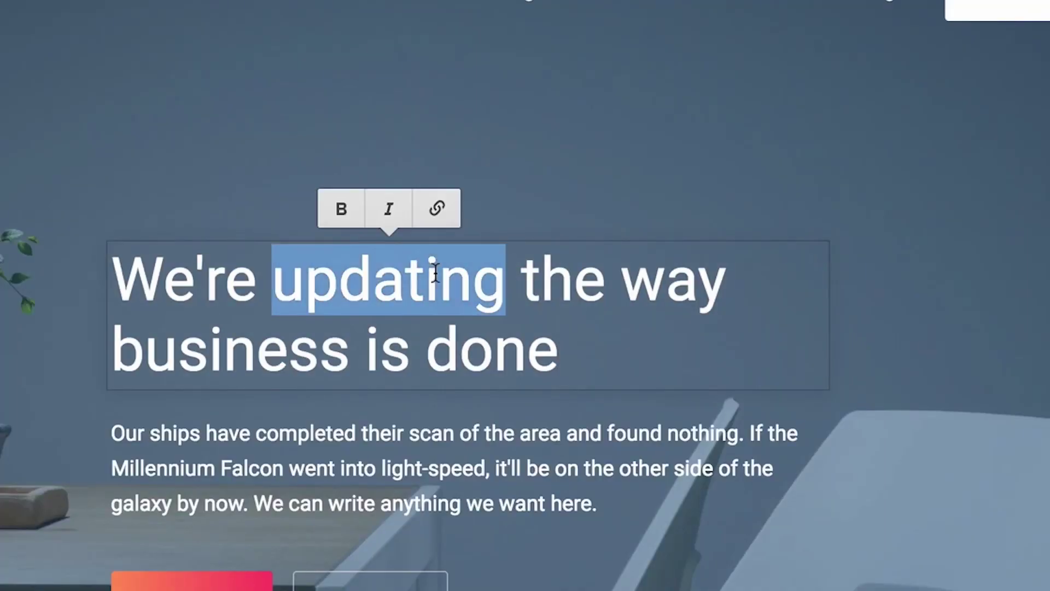
text(changing)
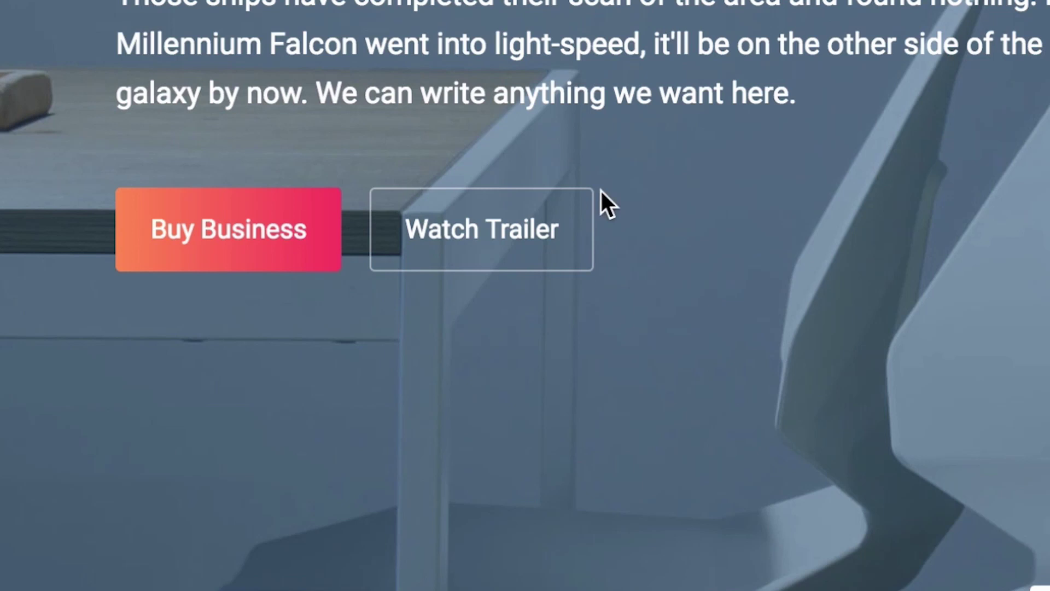
Link the Watch Trailer button to the Video section
click(590, 193)
click(561, 243)
click(563, 144)
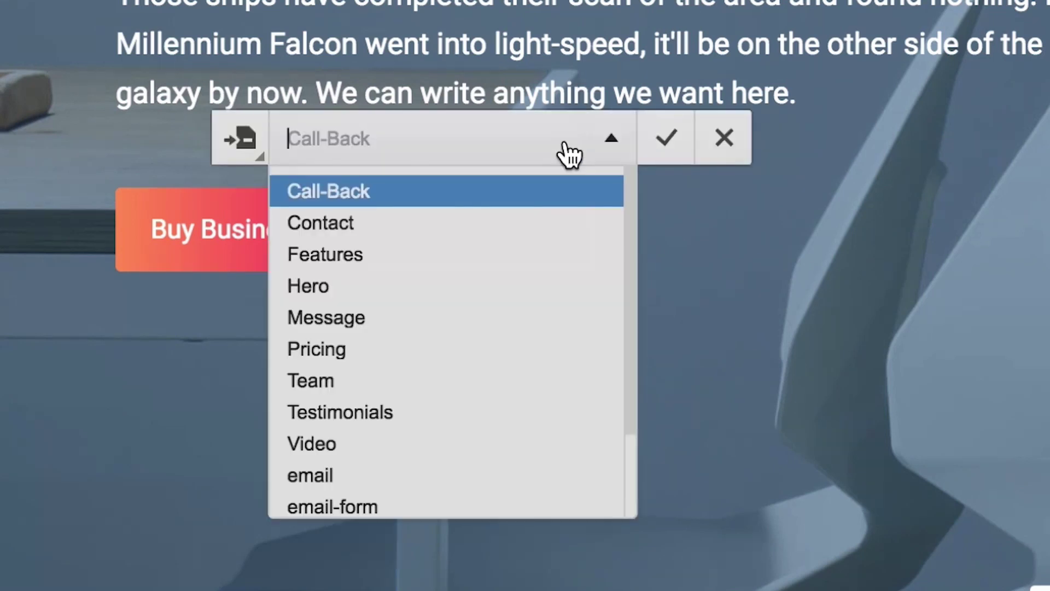
click(494, 440)
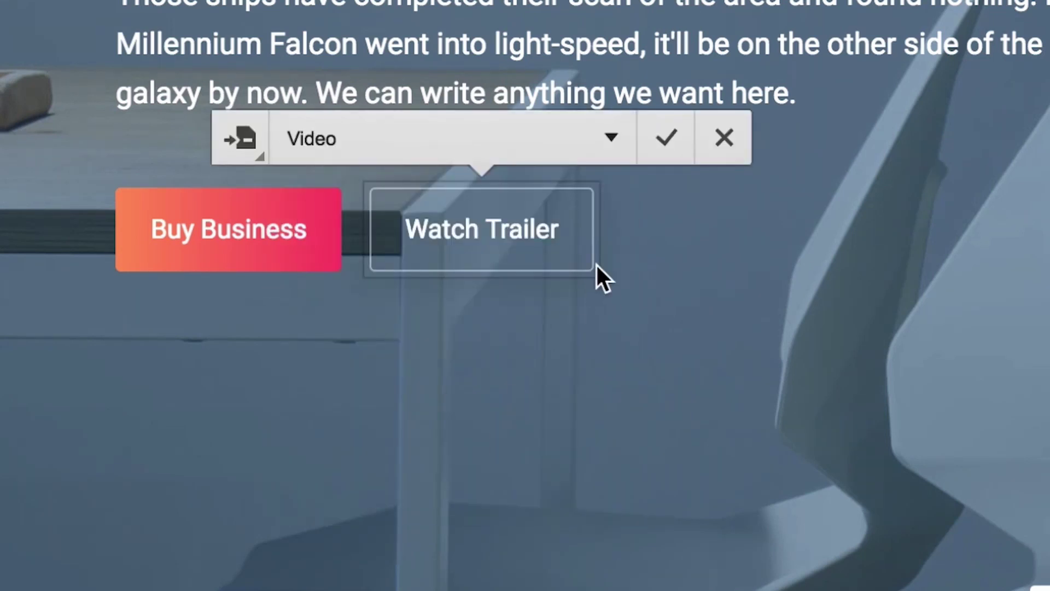
click(668, 144)
Relabel the Watch Trailer button so it reads Watch Video
click(589, 205)
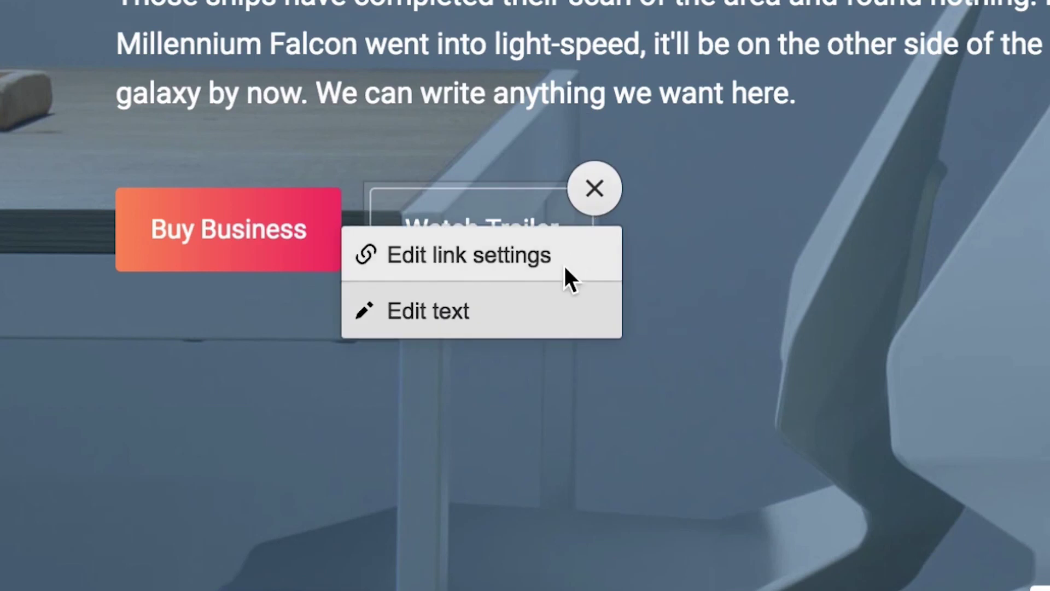
click(543, 299)
key(BackSpace)
key(BackSpace)
key(BackSpace)
key(BackSpace)
key(BackSpace)
key(BackSpace)
key(BackSpace)
text(Video)
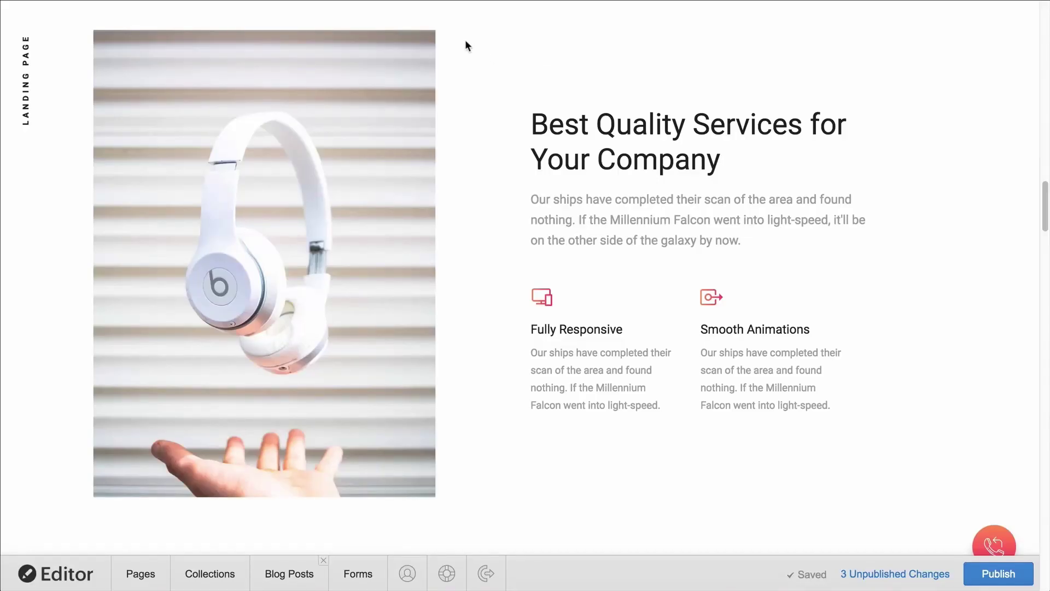
Replace the headphones photo with delicious_breakfast.jpeg
click(435, 32)
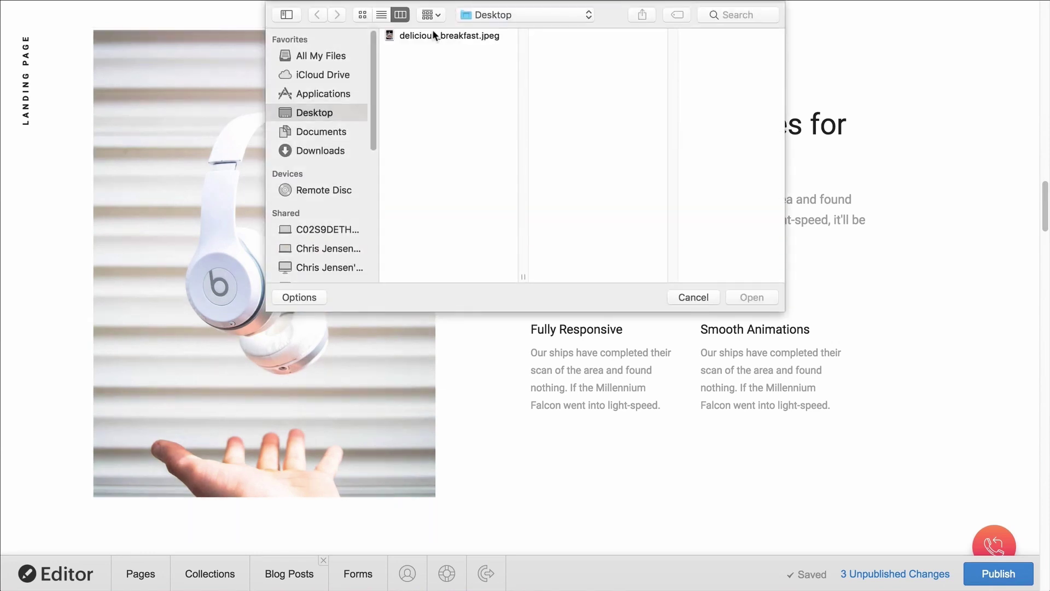
click(433, 35)
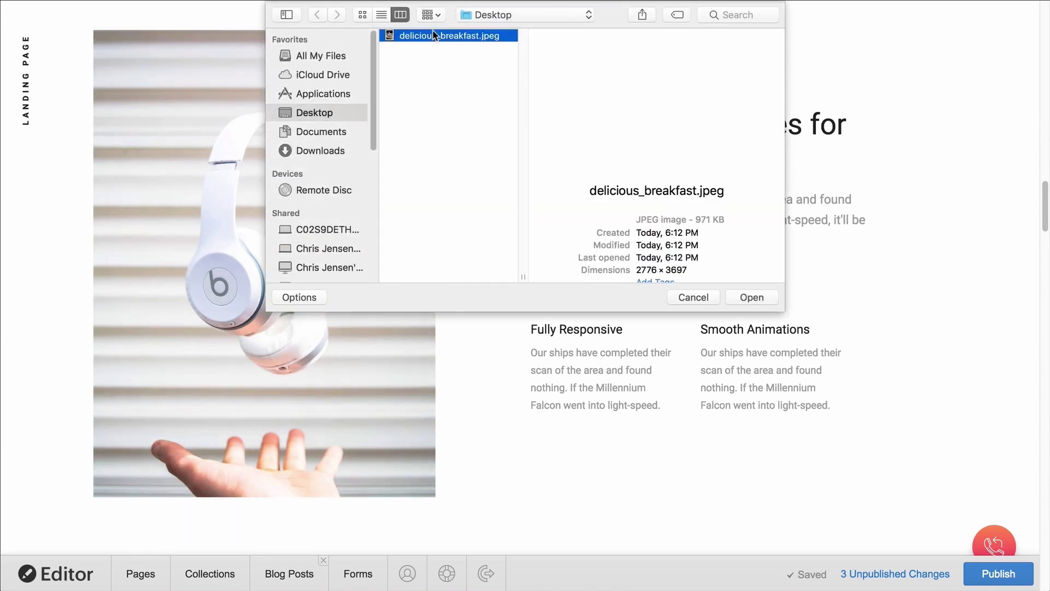
double_click(434, 35)
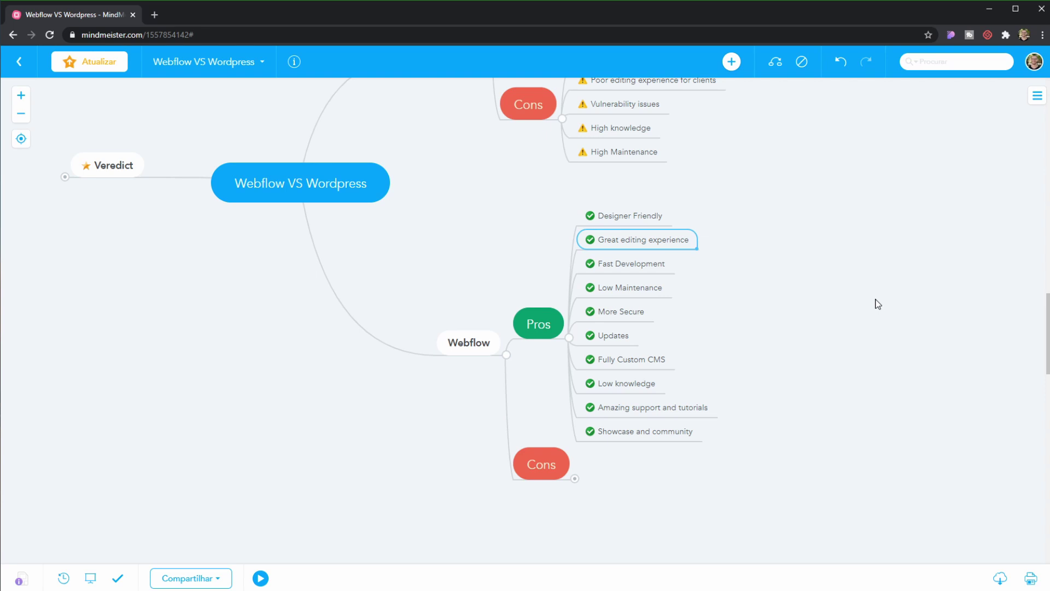
click(638, 287)
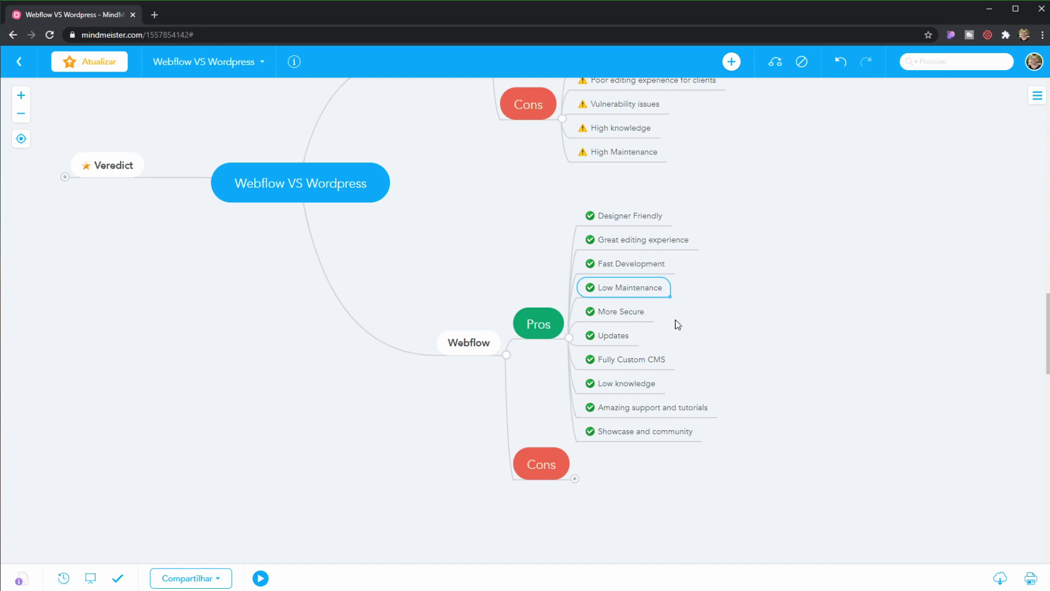
click(630, 311)
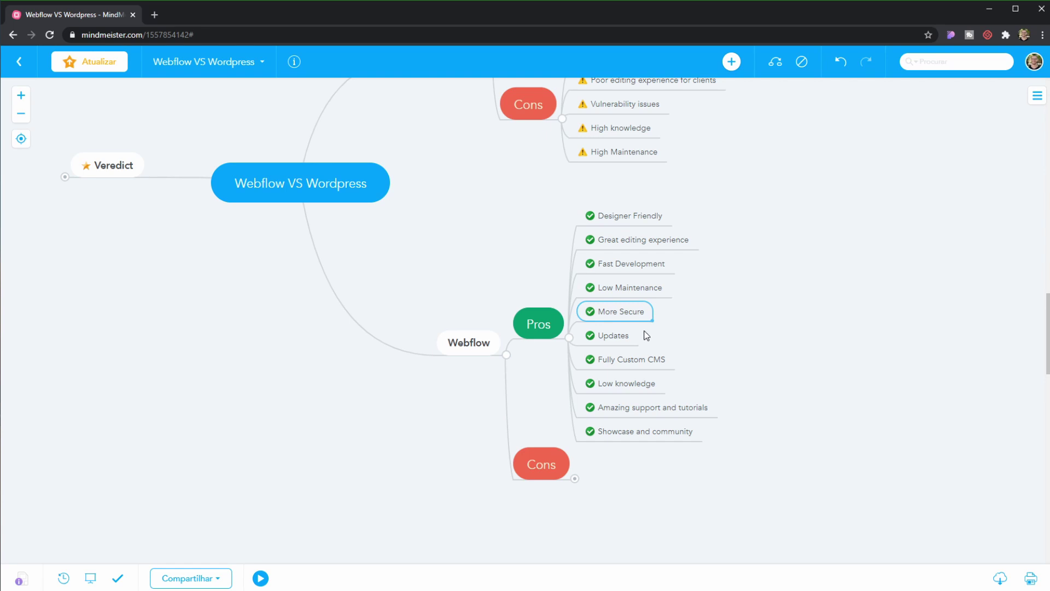
Nest Amazing support and tutorials as a sub-item under the Updates pro
click(623, 336)
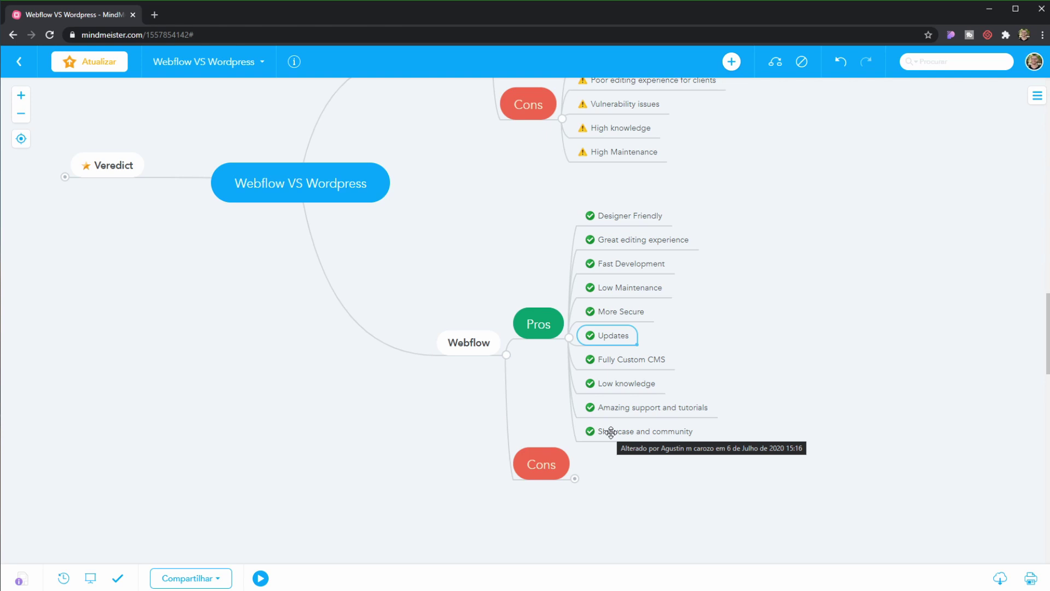
drag(663, 409, 658, 352)
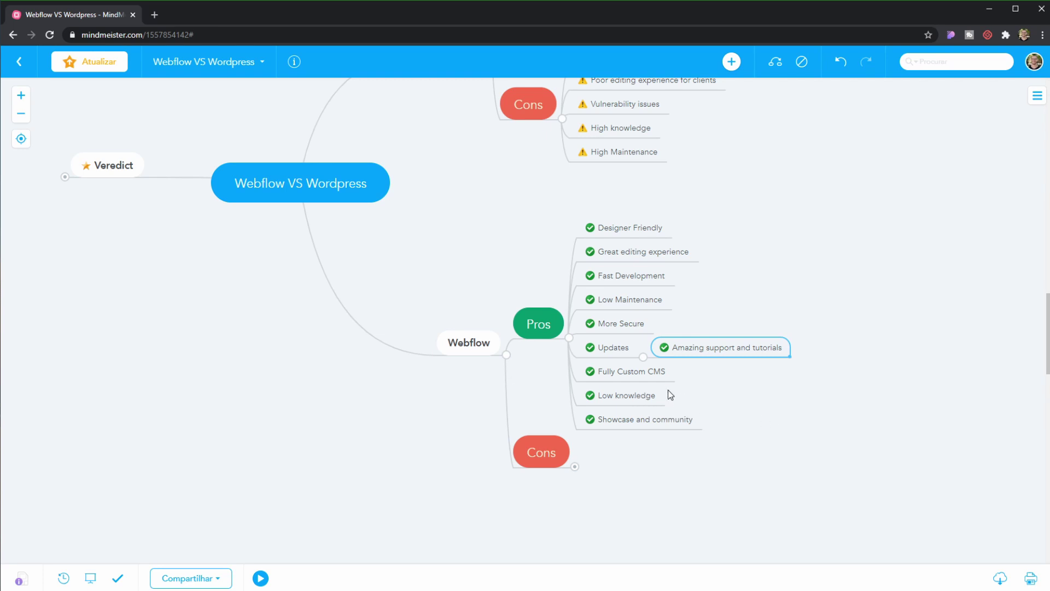
click(616, 394)
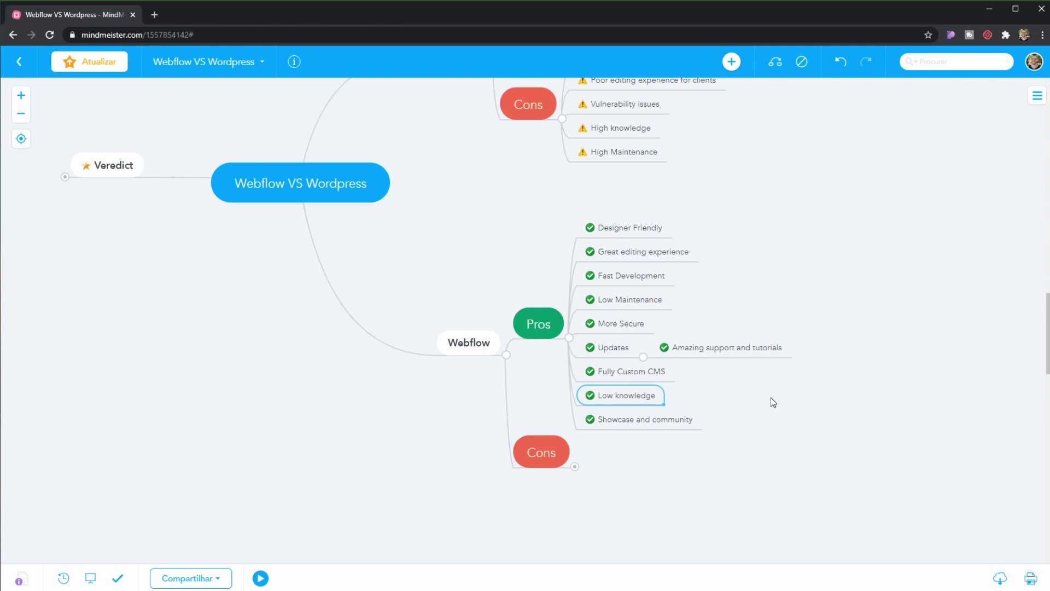
click(662, 423)
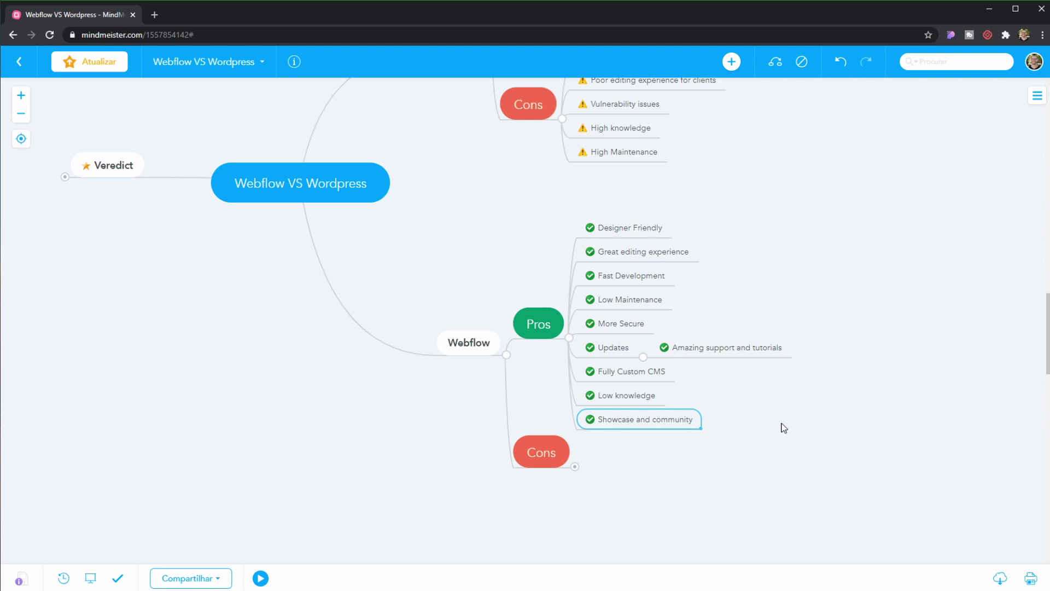
click(574, 466)
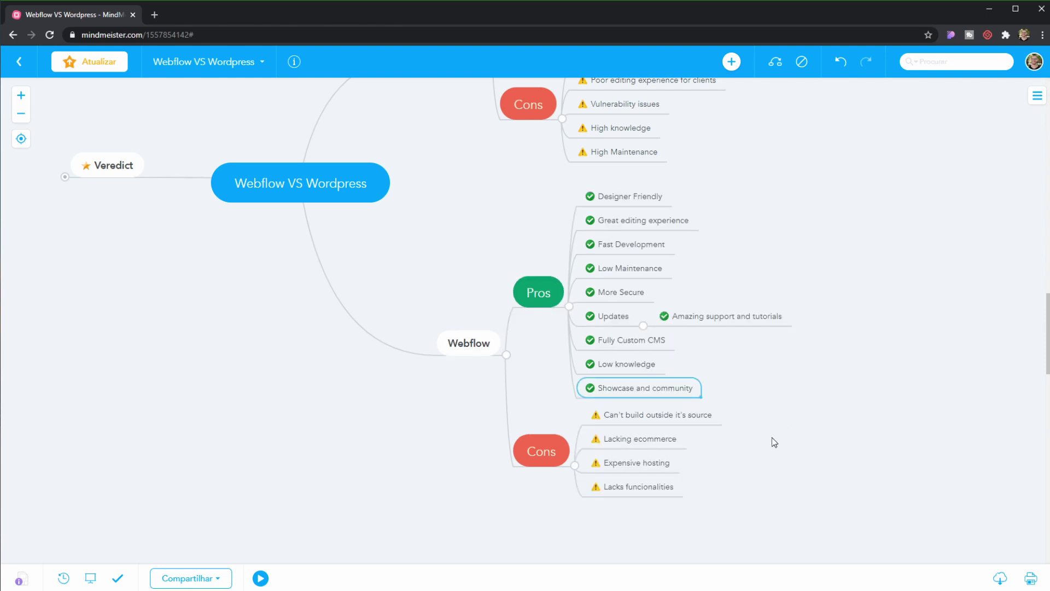
scroll(789, 438, down, 1)
click(656, 360)
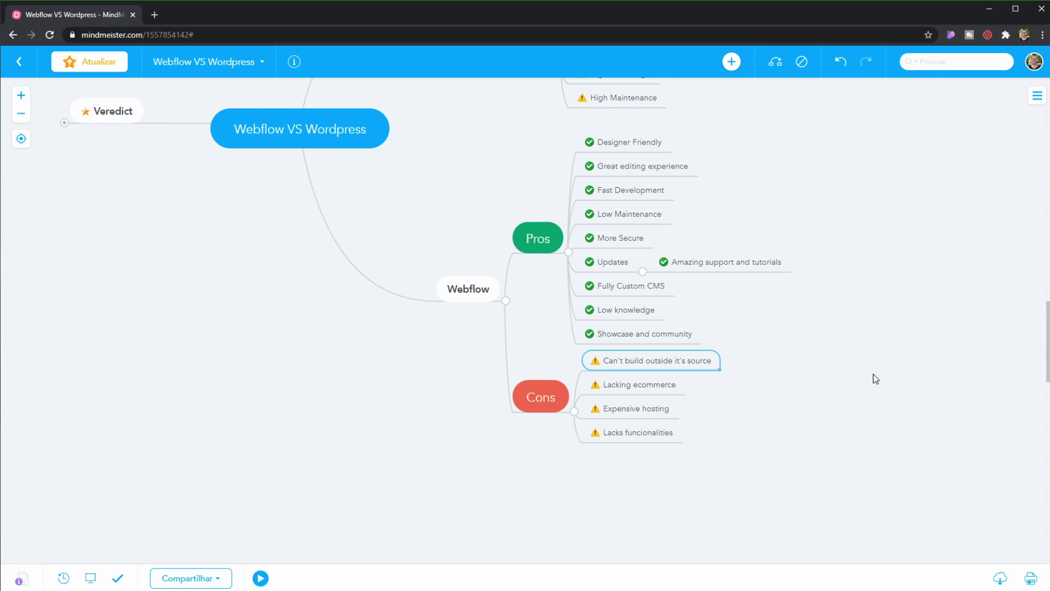
click(635, 386)
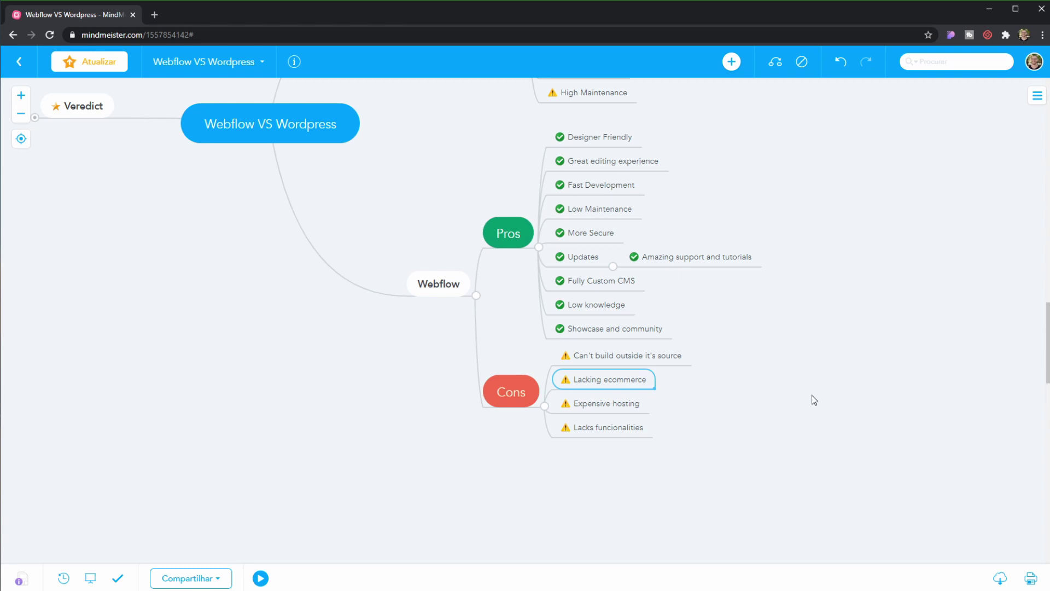
click(573, 256)
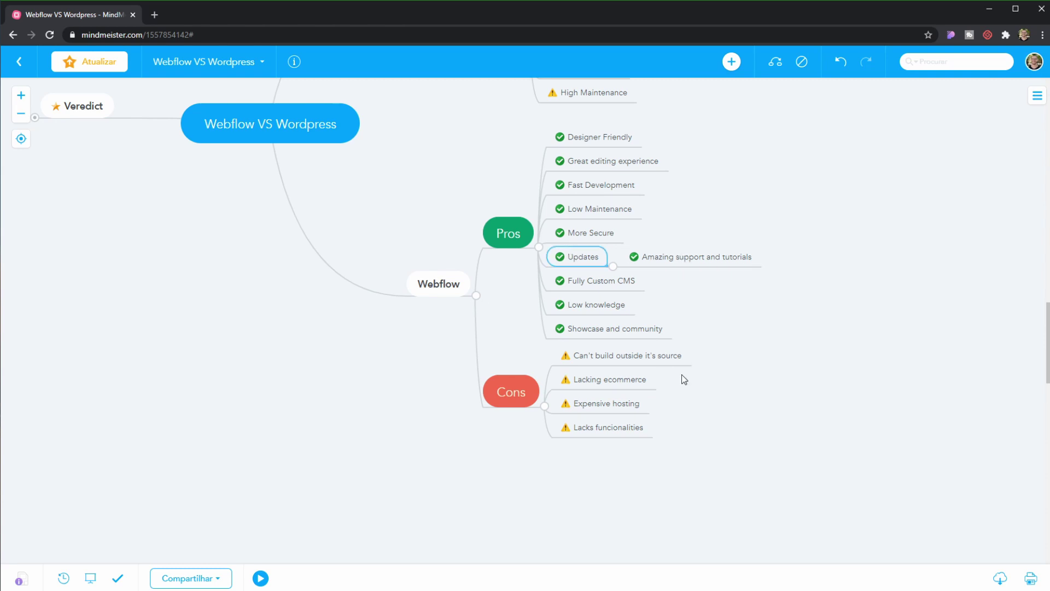
click(636, 375)
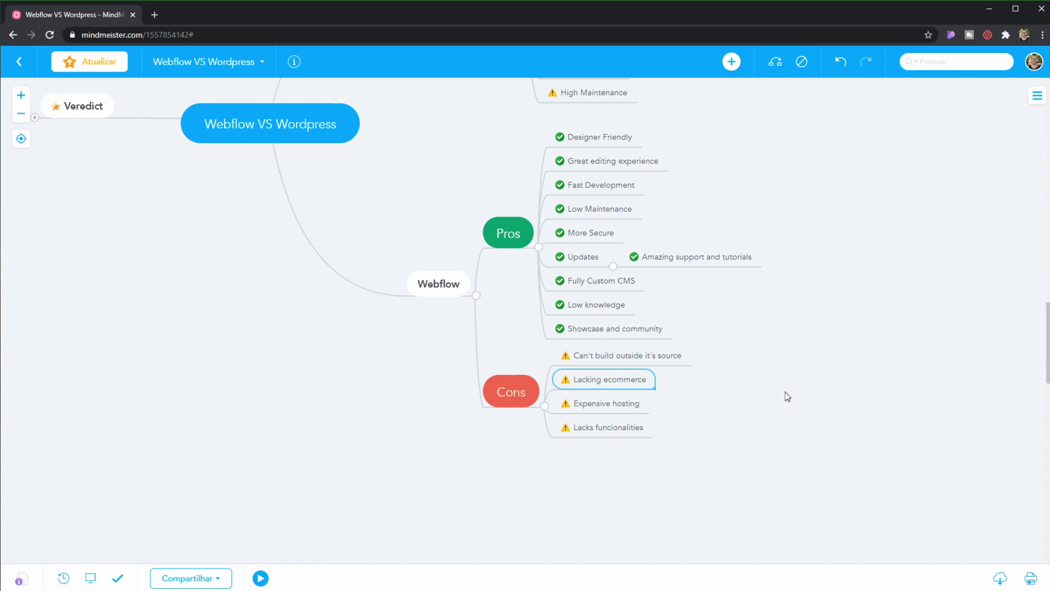
click(581, 428)
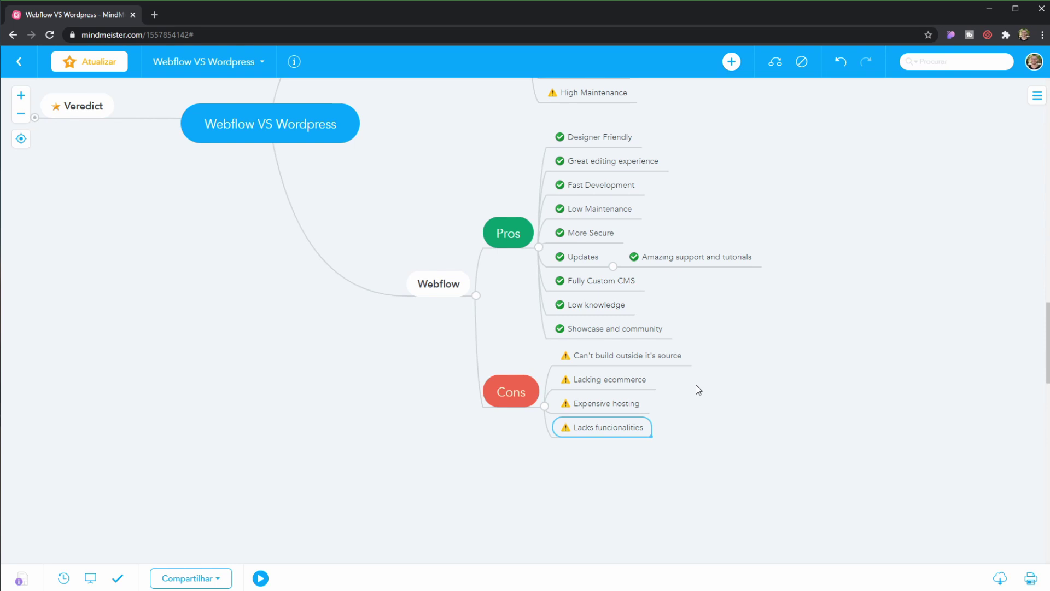
scroll(692, 406, up, 1)
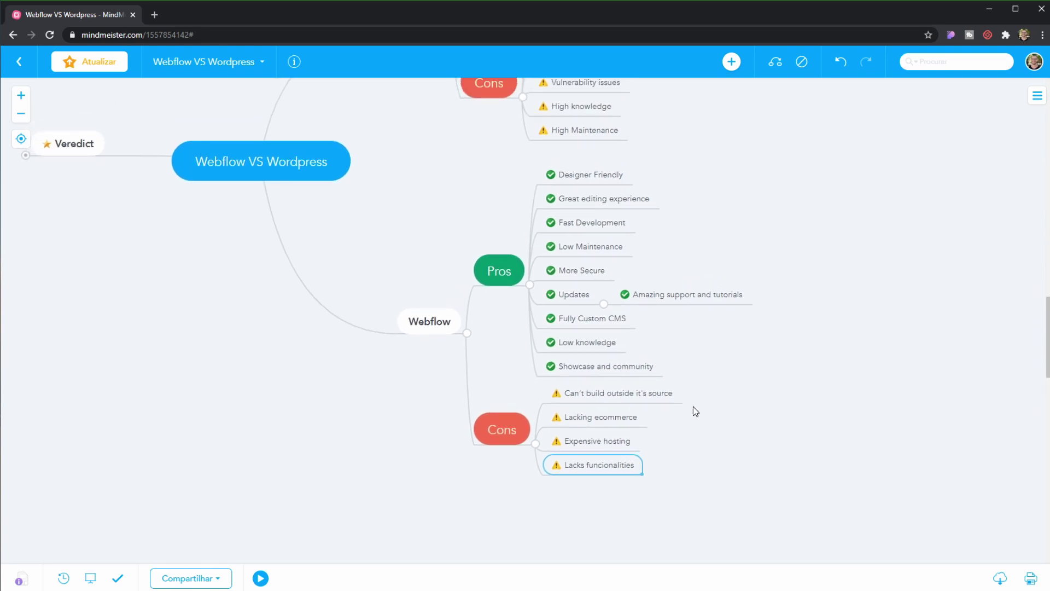
drag(750, 380, 758, 459)
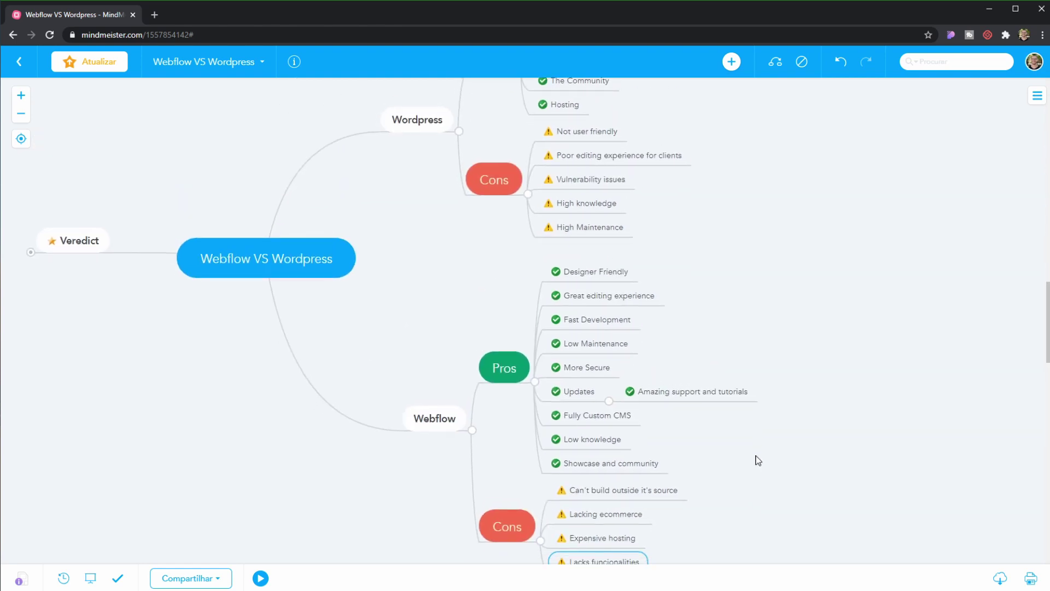
drag(758, 460, 758, 391)
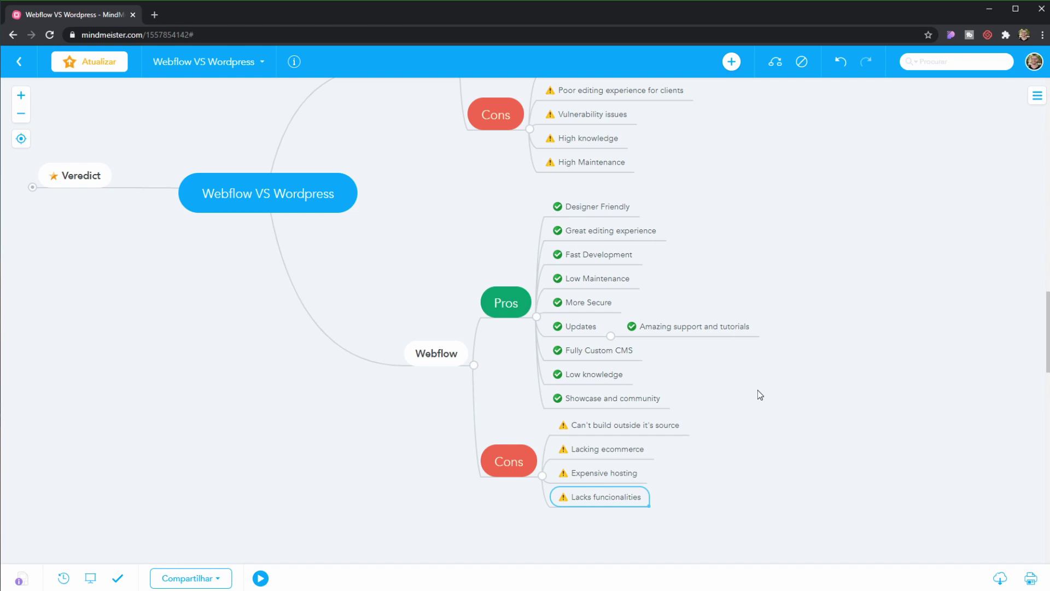
drag(692, 486, 694, 465)
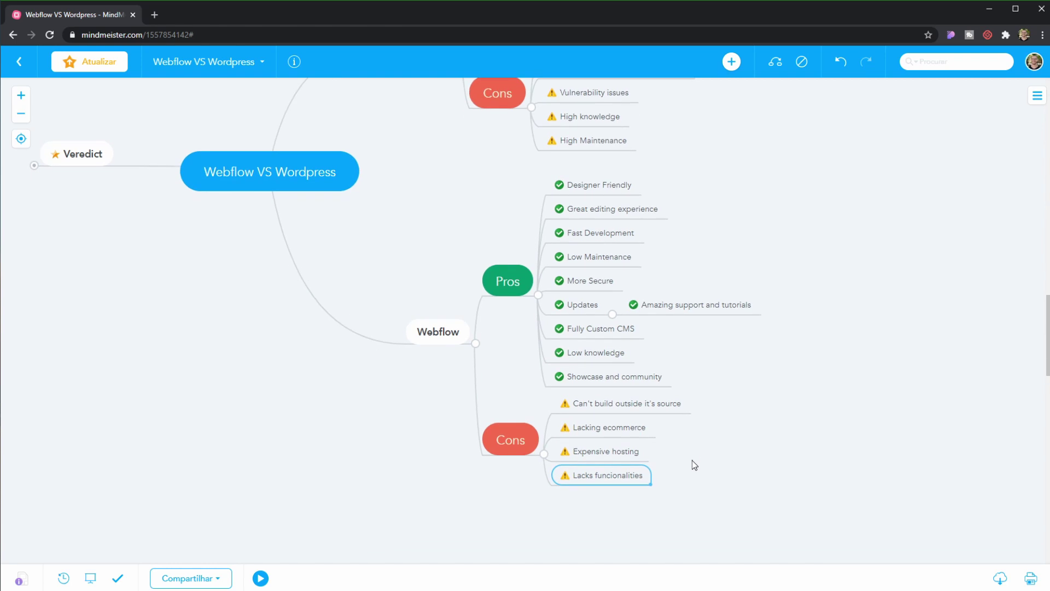
click(634, 449)
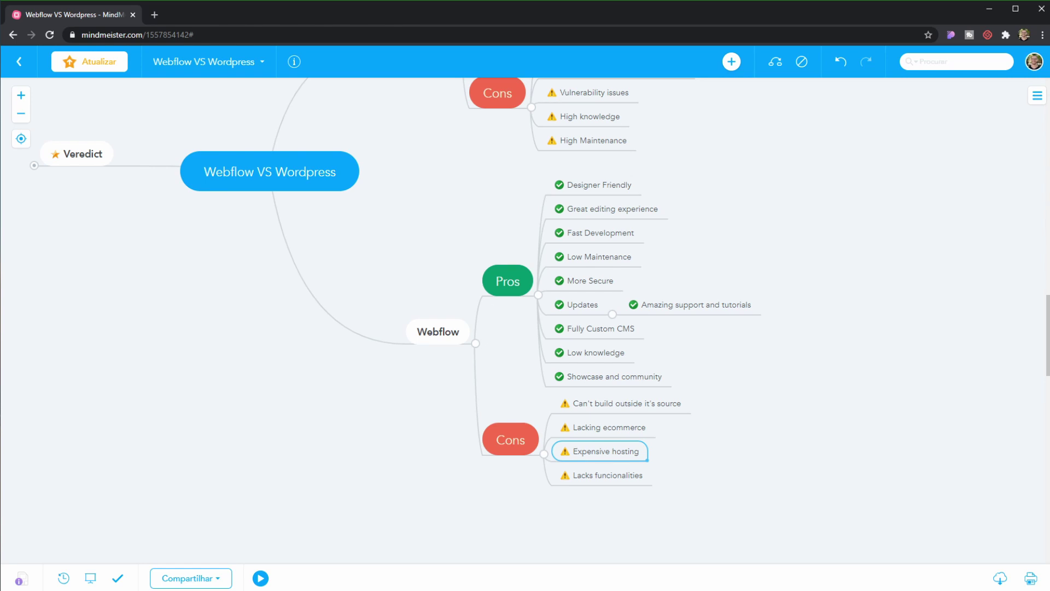
click(602, 330)
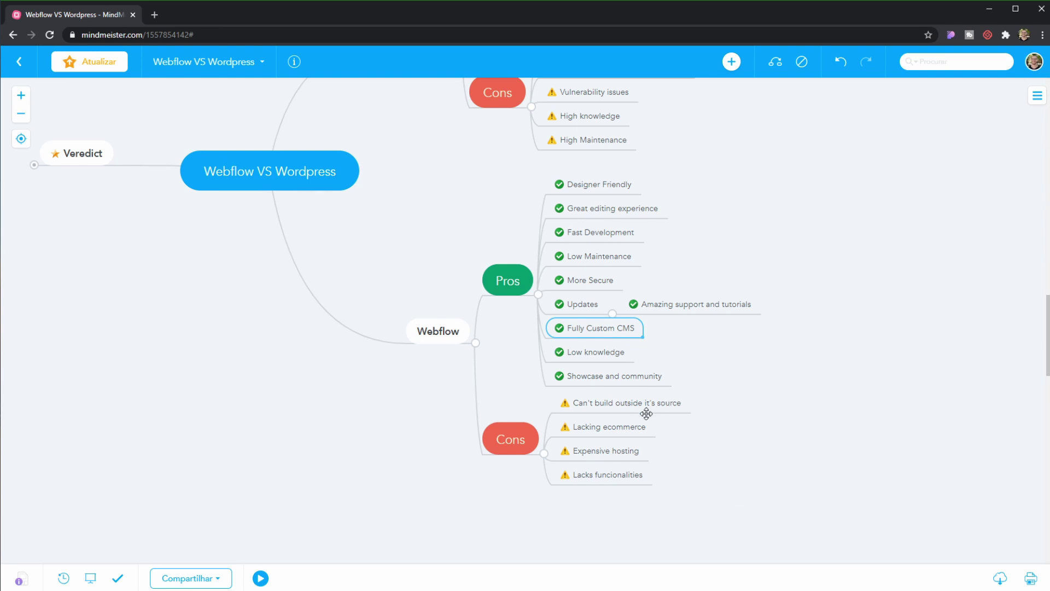
click(622, 410)
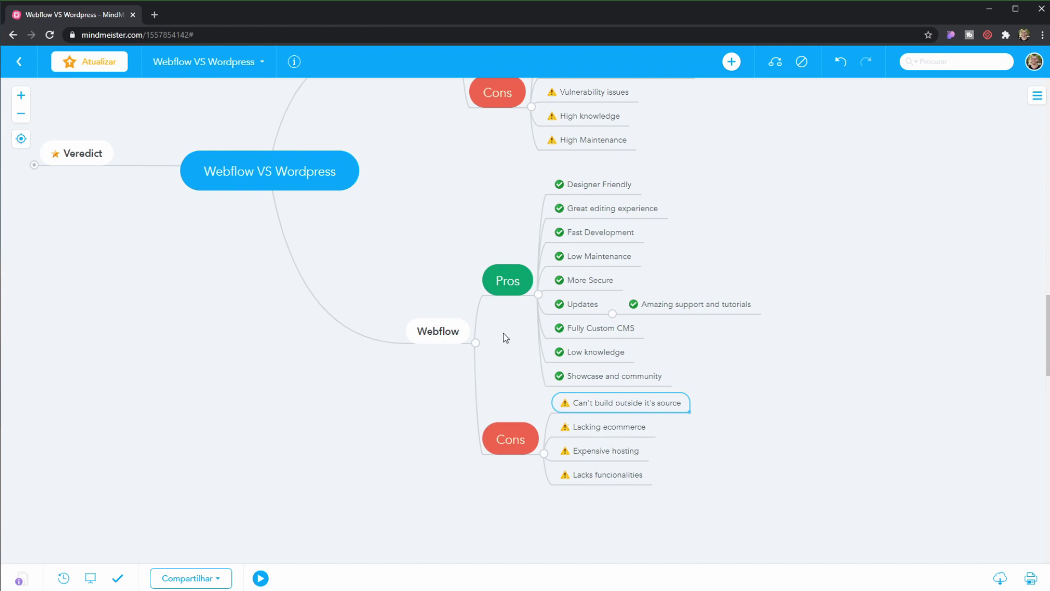
click(616, 330)
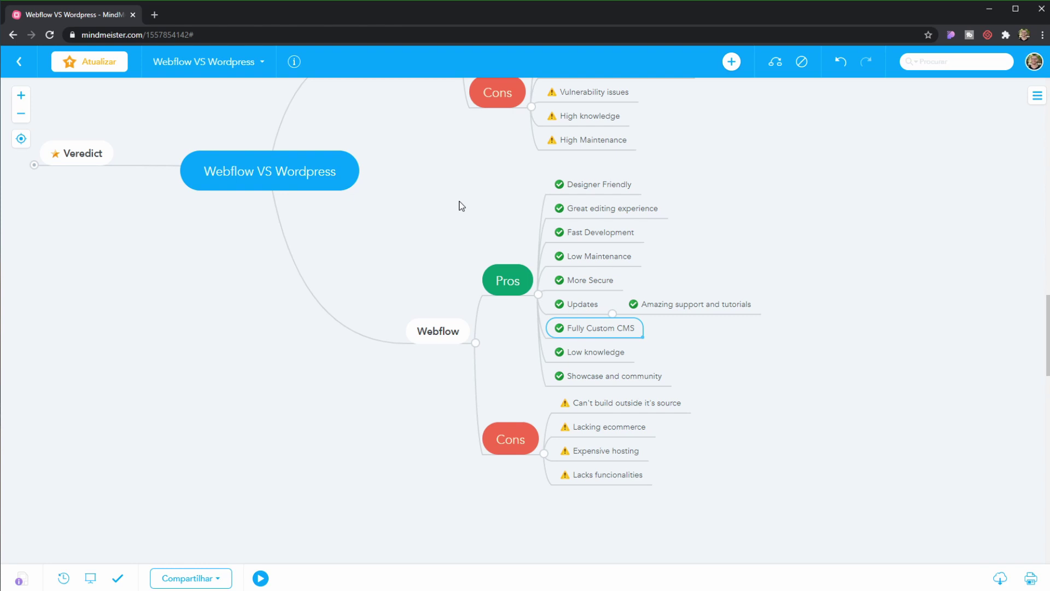
Pan past the Wordpress branch to bring the central topic and Veredict into view
drag(461, 205, 464, 312)
click(571, 240)
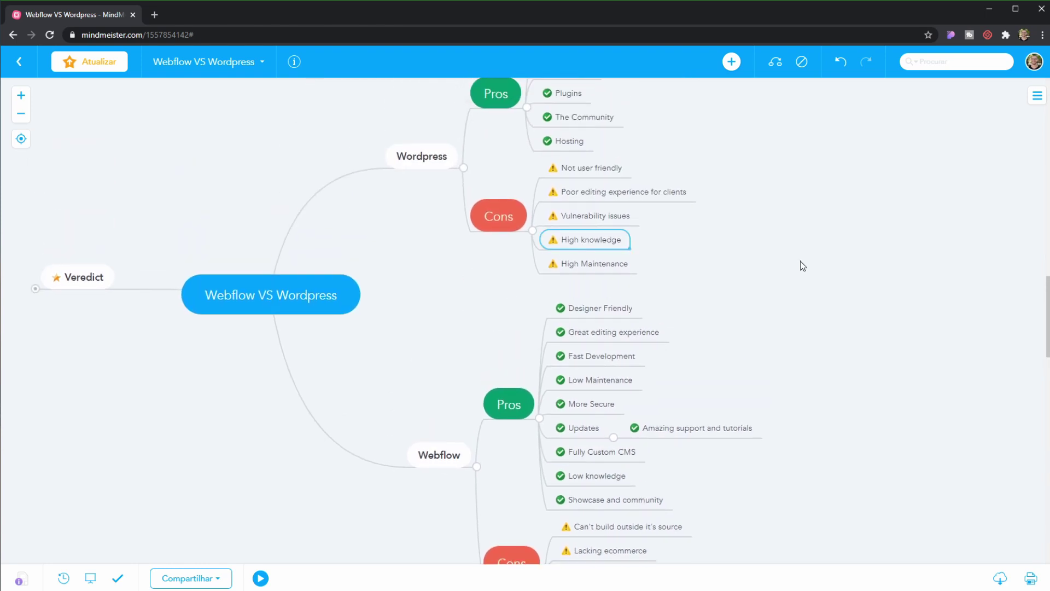
scroll(773, 296, down, 1)
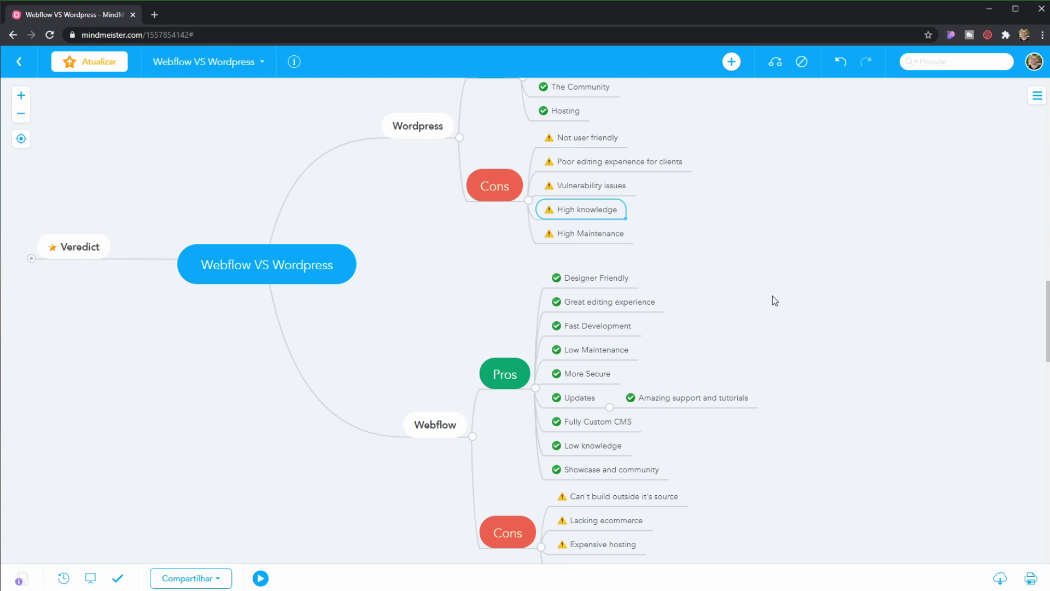
drag(465, 260, 722, 310)
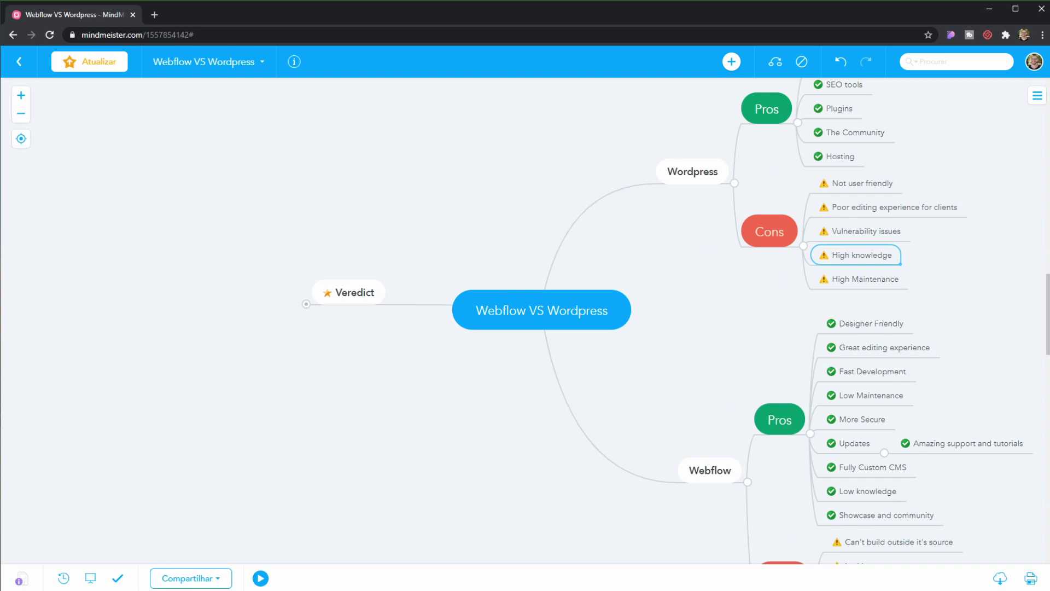
Unfold Veredict to show Wordpress is better, Webflow is faster and sexier, and Learn both
click(307, 305)
drag(316, 396, 433, 412)
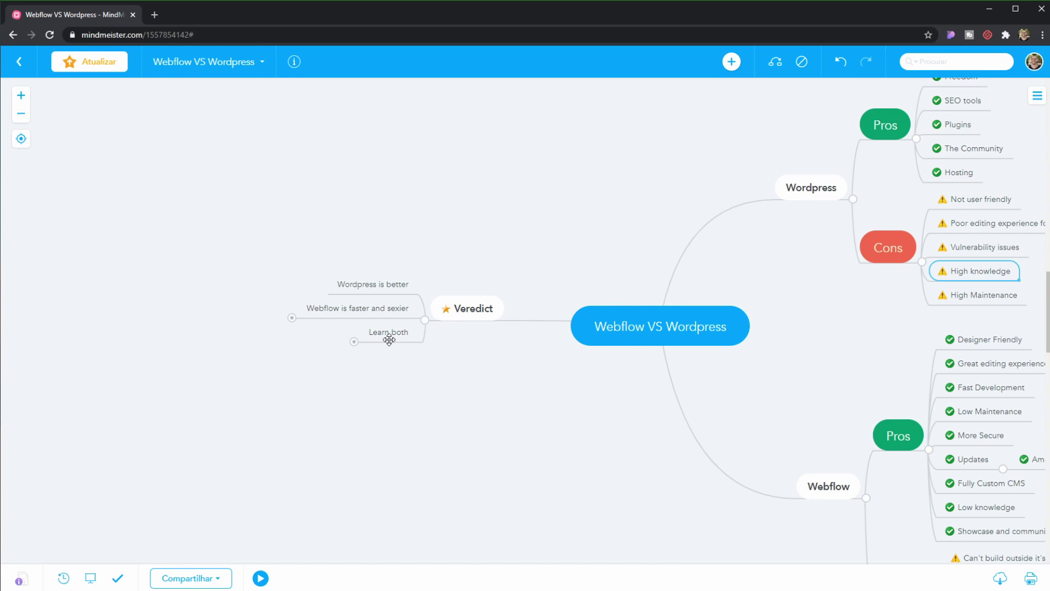
Unfold Learn both to reveal its sub-item 'provide value to our customers'
click(354, 341)
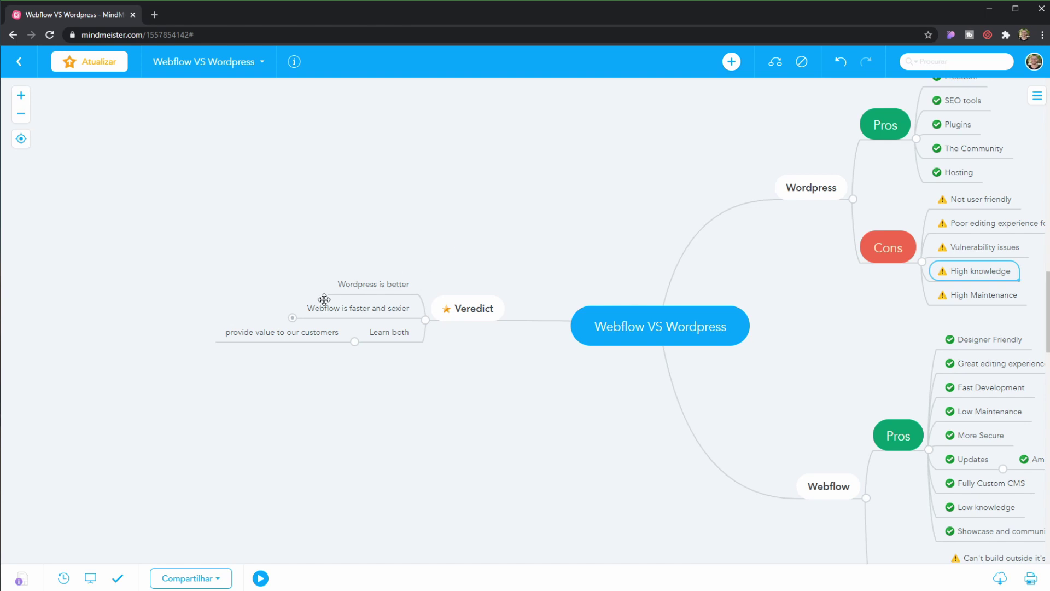
click(293, 317)
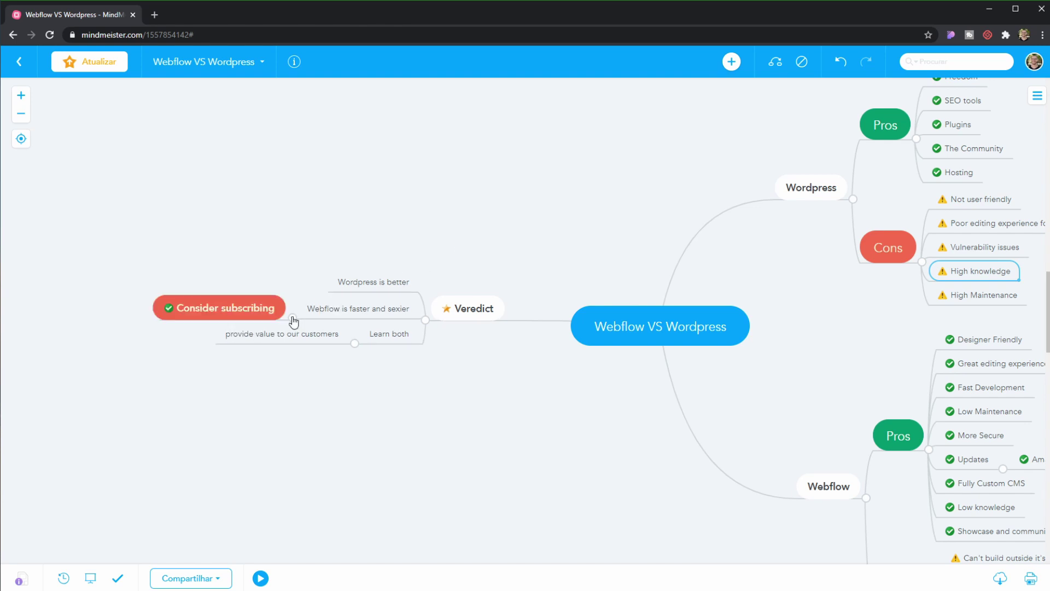